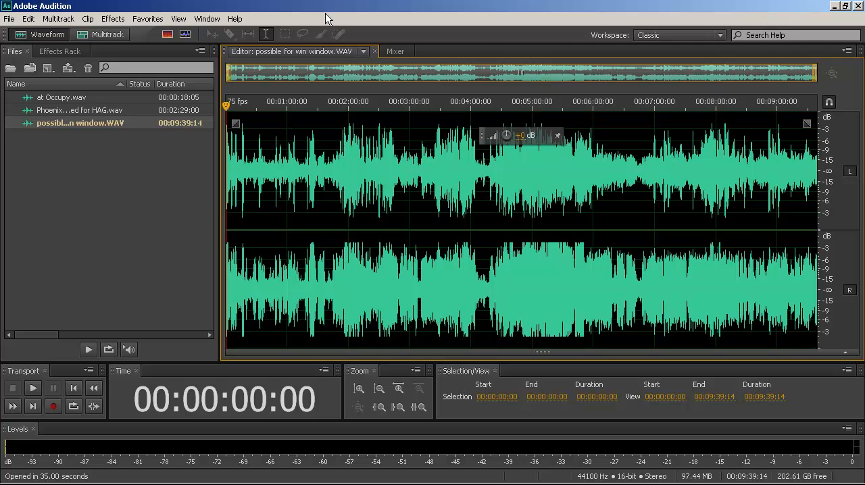
View the waveforms of at Occupy.wav, Phoenix reEQ used for HAG.wav and possible for win window.WAV one after another.
left_click(170, 200)
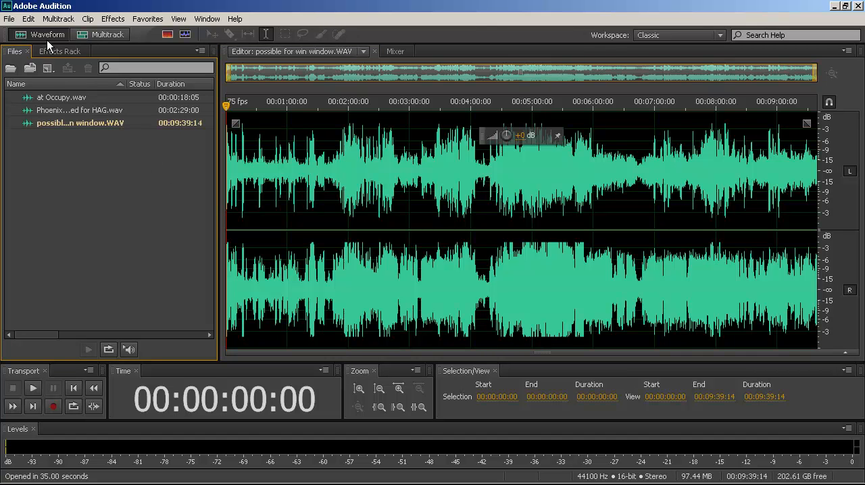
left_click(66, 98)
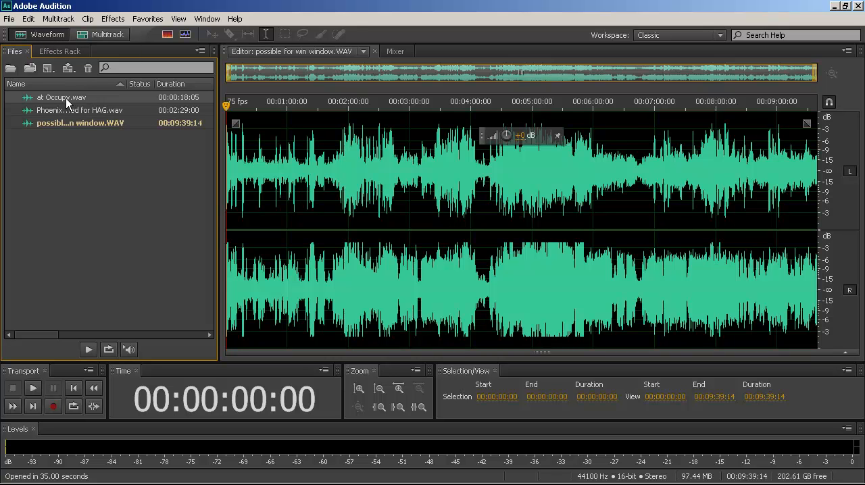
double_click(66, 98)
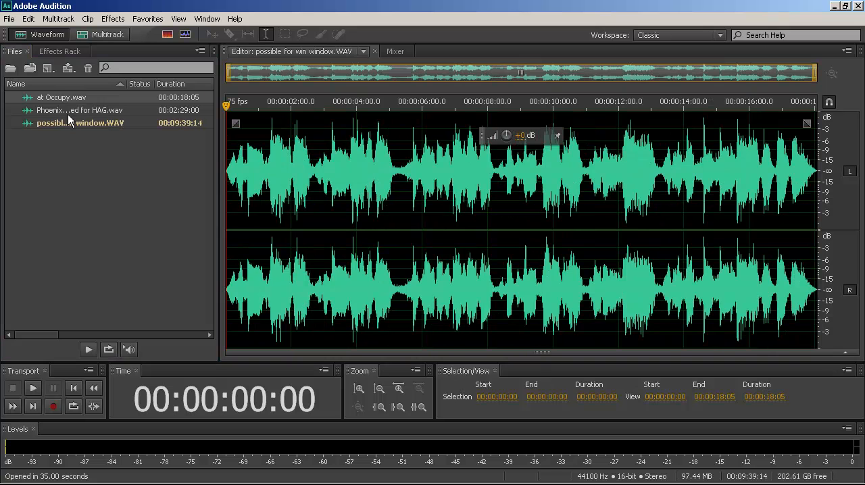
double_click(70, 112)
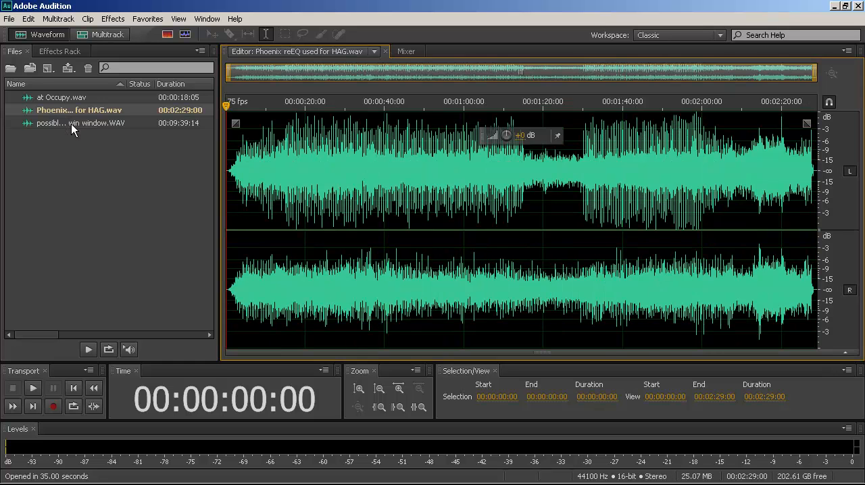
left_click(71, 124)
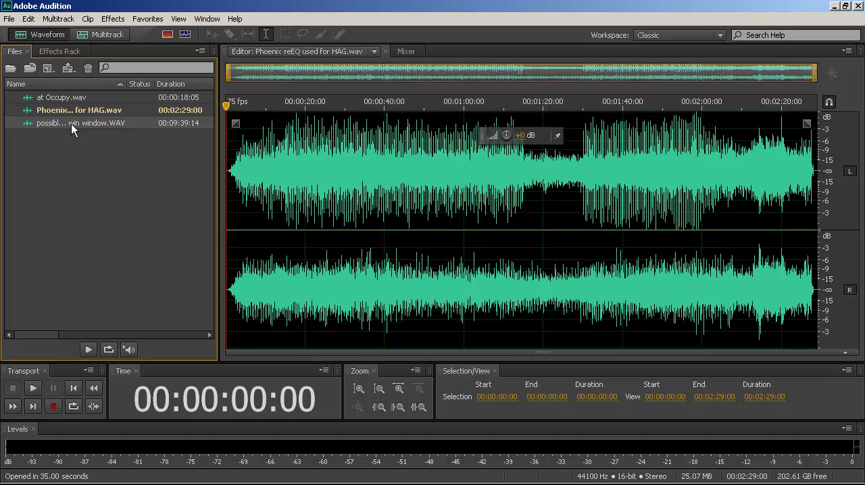
double_click(71, 123)
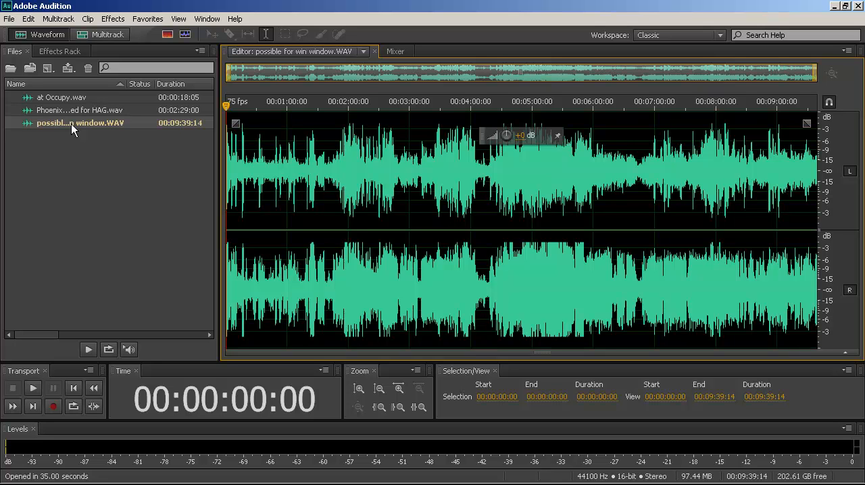
Create a multitrack session named "Test panning" in the desktop folder "basic mixing in Audition CS6".
left_click(101, 34)
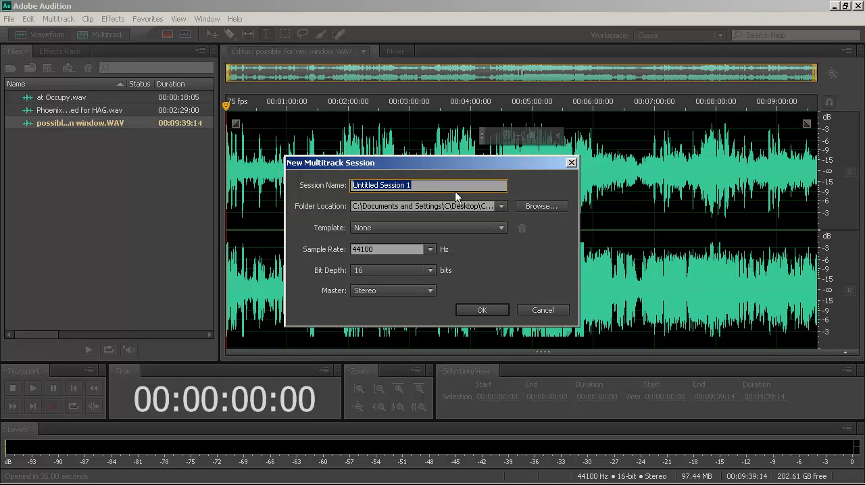
type("Test panning")
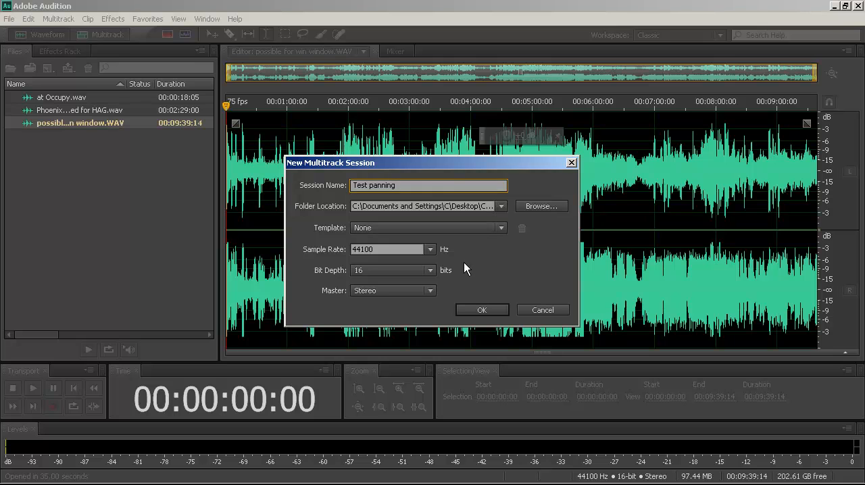
left_click(550, 206)
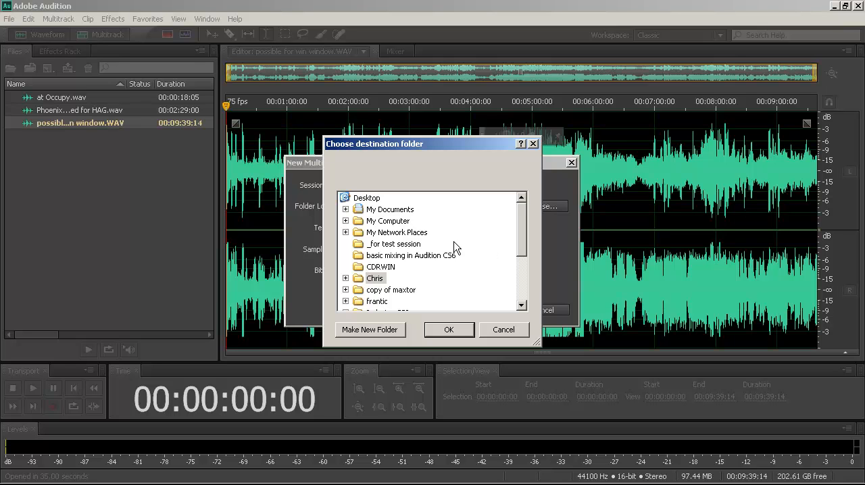
left_click(434, 254)
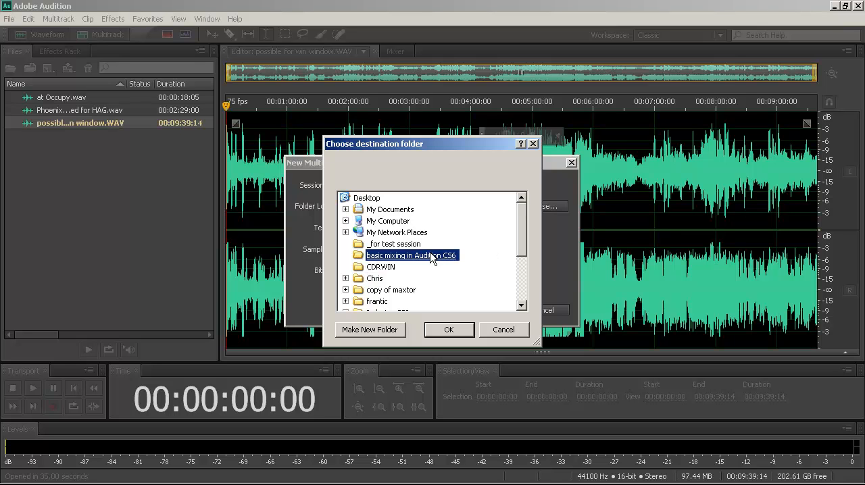
left_click(446, 331)
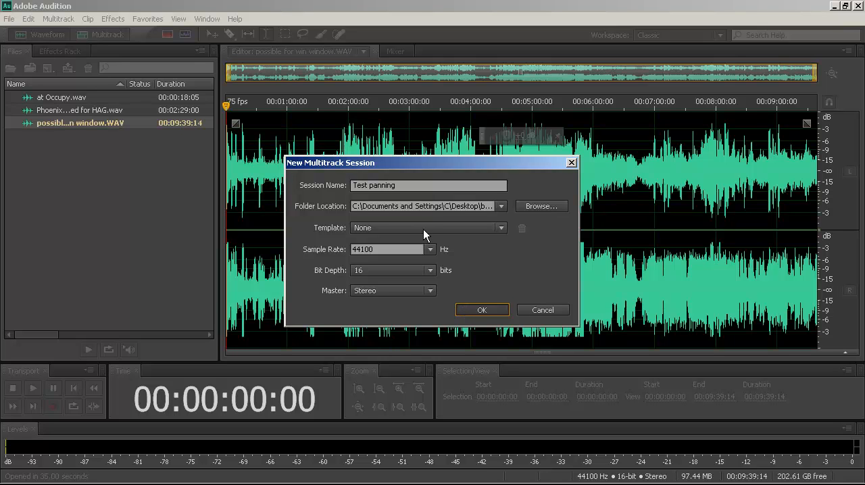
key("Return")
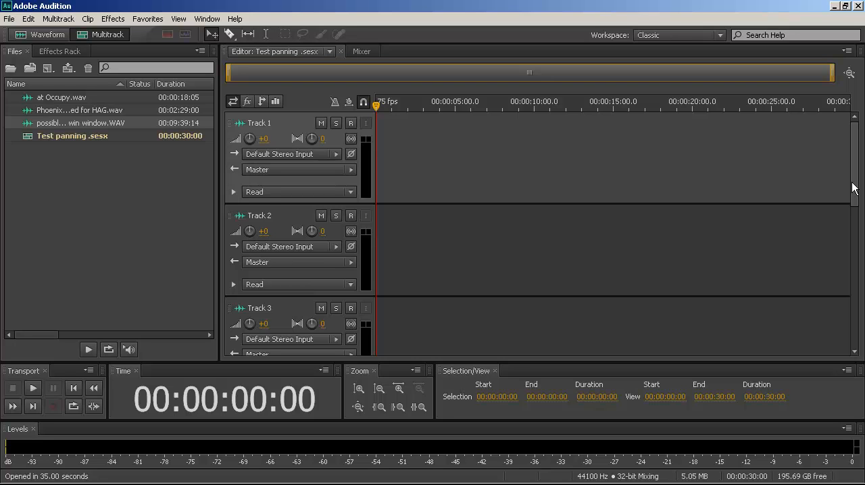
left_click_drag(853, 188, 845, 373)
scroll(826, 184, "up", 8)
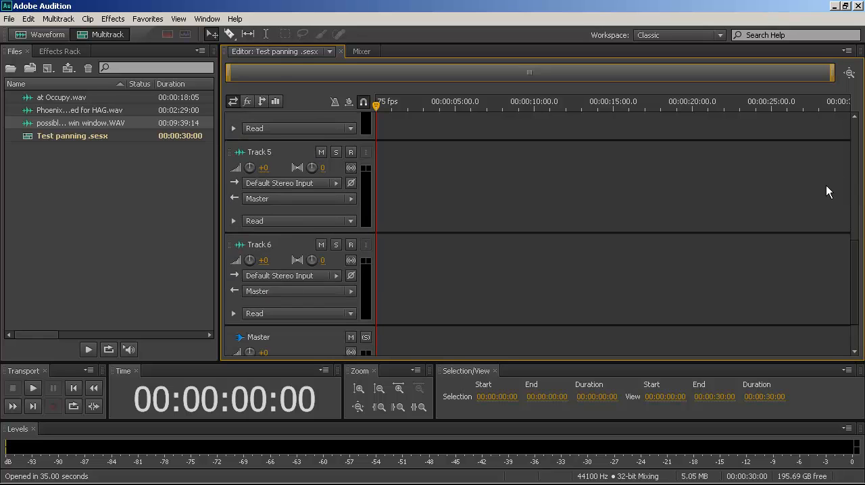
scroll(809, 149, "up", 2)
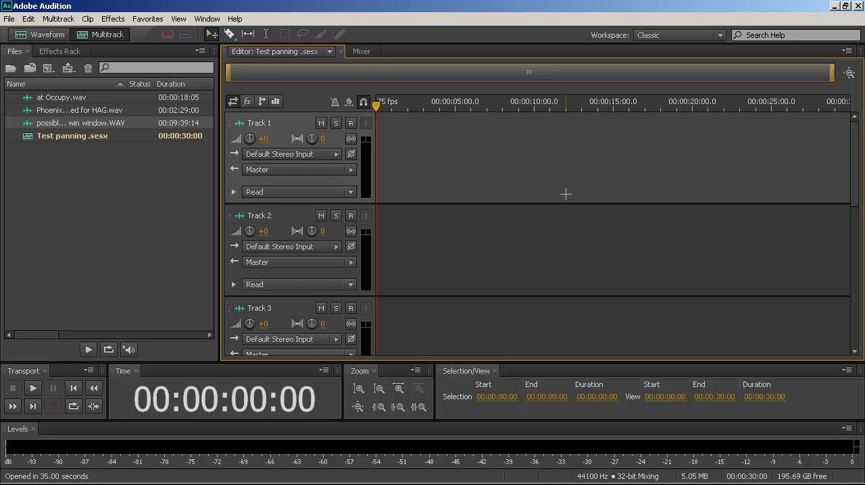
scroll(535, 196, "down", 3)
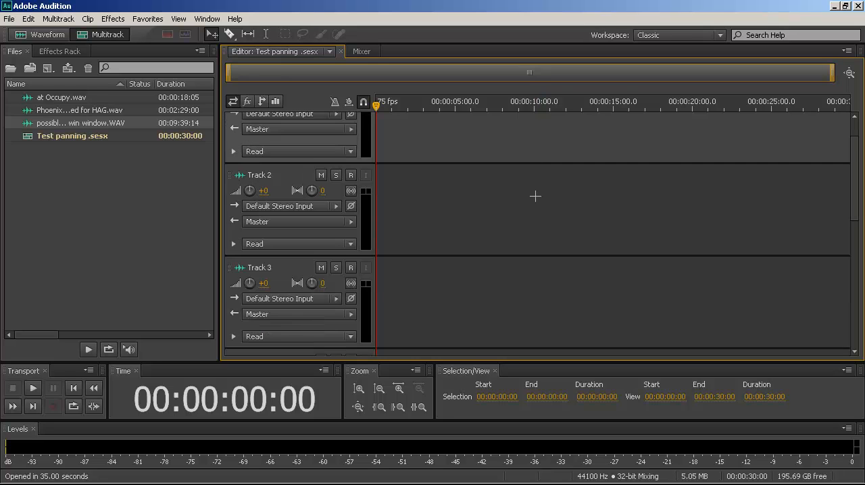
scroll(536, 194, "up", 4)
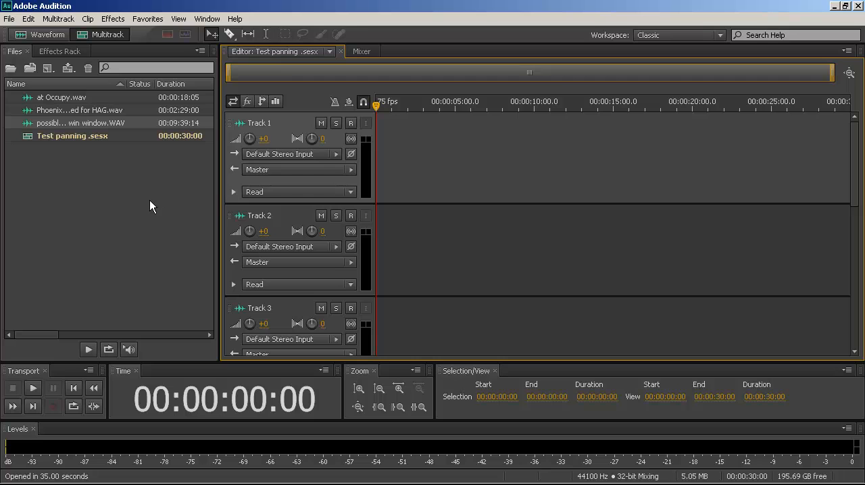
Place Phoenix reEQ used for HAG.wav on Track 1, possible for win window.WAV on Track 2 and at Occupy.wav on Track 3.
left_click(97, 112)
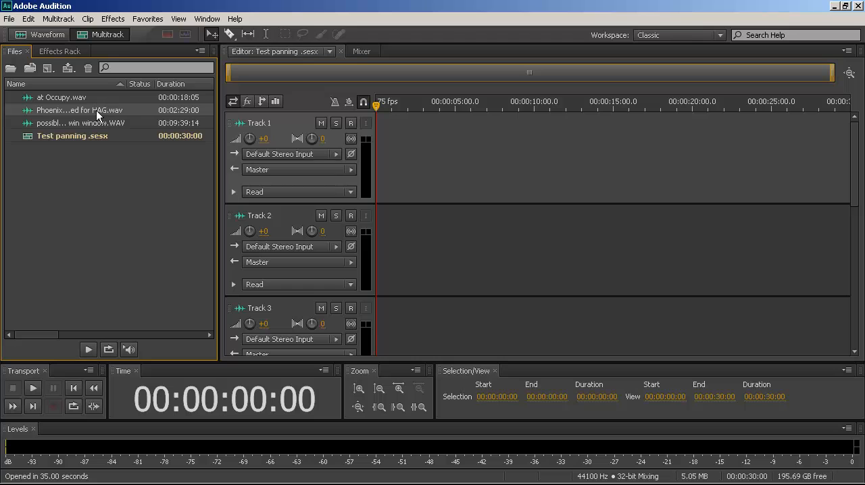
mouse_move(97, 115)
left_mouse_down()
mouse_move(116, 114)
mouse_move(147, 132)
mouse_move(157, 153)
mouse_move(203, 157)
mouse_move(557, 153)
mouse_move(407, 150)
mouse_move(444, 150)
mouse_move(418, 149)
mouse_move(432, 148)
left_mouse_up()
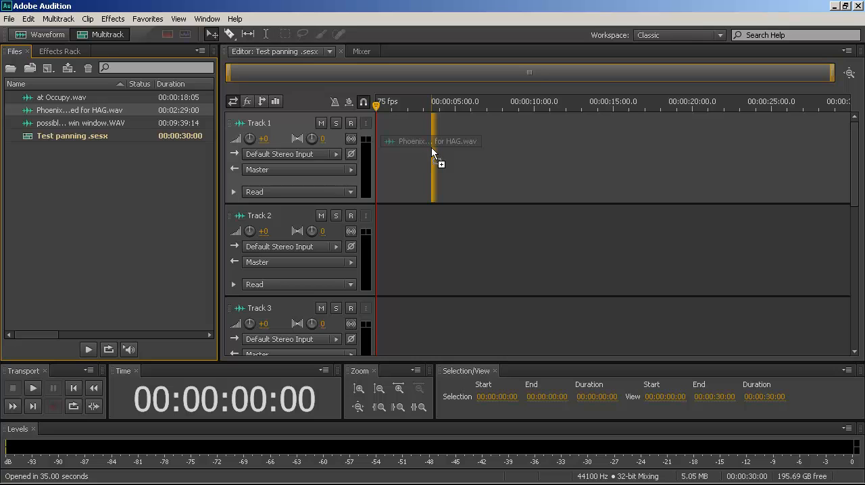
left_click_drag(432, 147, 431, 148)
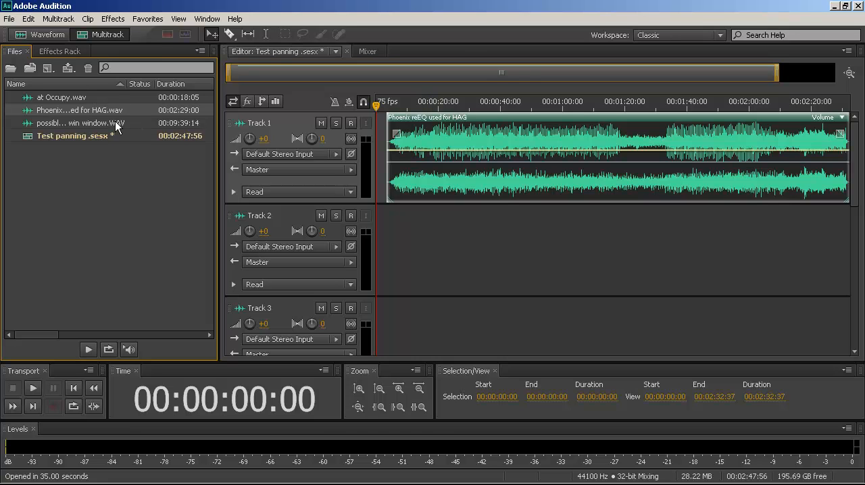
mouse_move(111, 125)
left_mouse_down()
mouse_move(295, 190)
mouse_move(433, 223)
mouse_move(369, 224)
left_mouse_up()
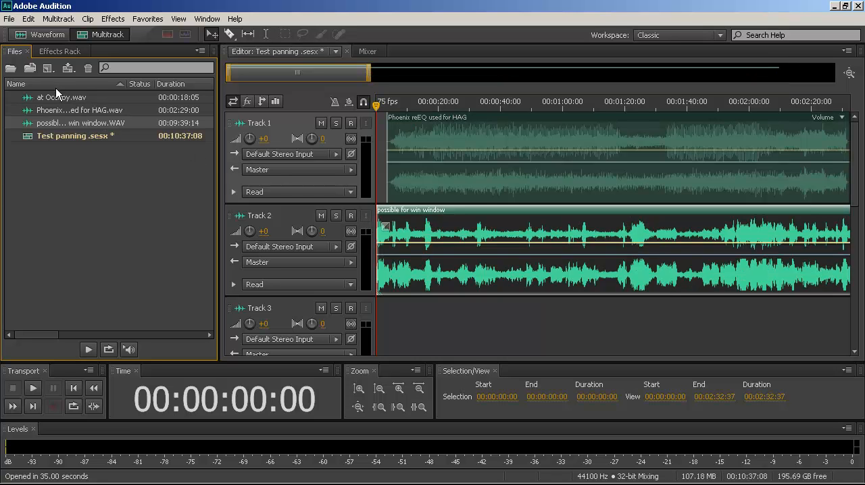
mouse_move(57, 93)
left_mouse_down()
mouse_move(60, 110)
mouse_move(305, 223)
mouse_move(368, 267)
mouse_move(420, 334)
mouse_move(423, 348)
mouse_move(412, 349)
left_mouse_up()
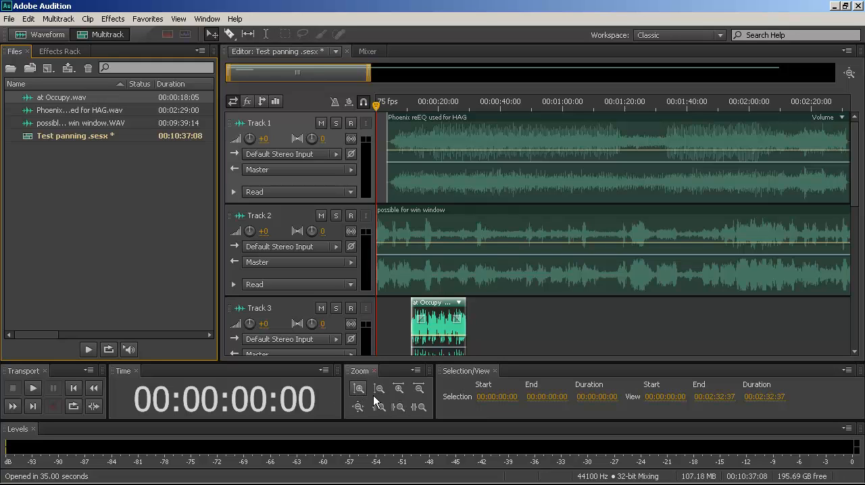
Move the at Occupy clip on Track 3 to the very start of the session.
left_click(418, 386)
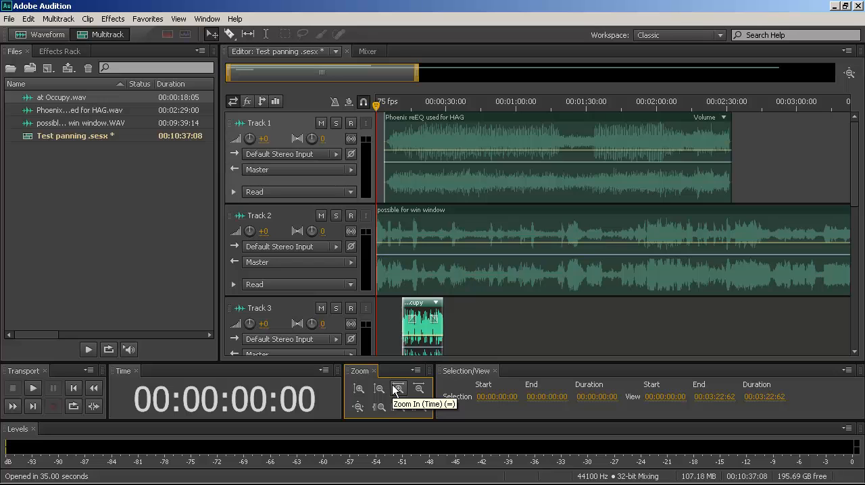
left_click(397, 389)
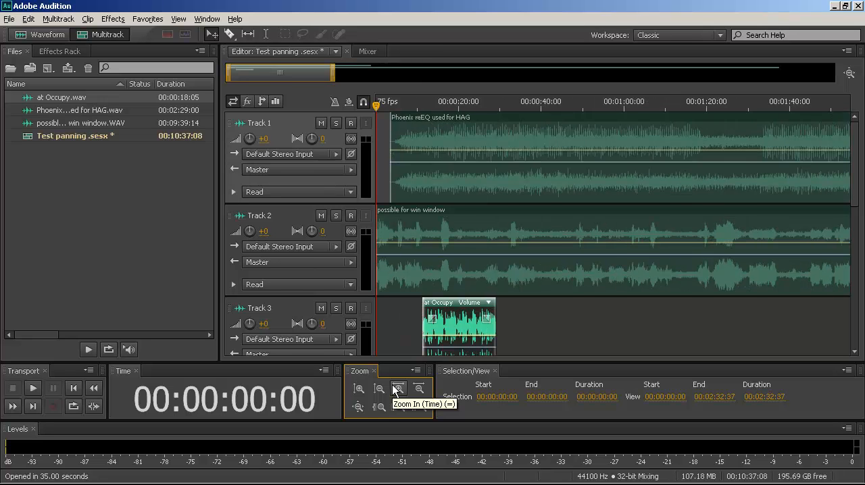
key("alt+minus")
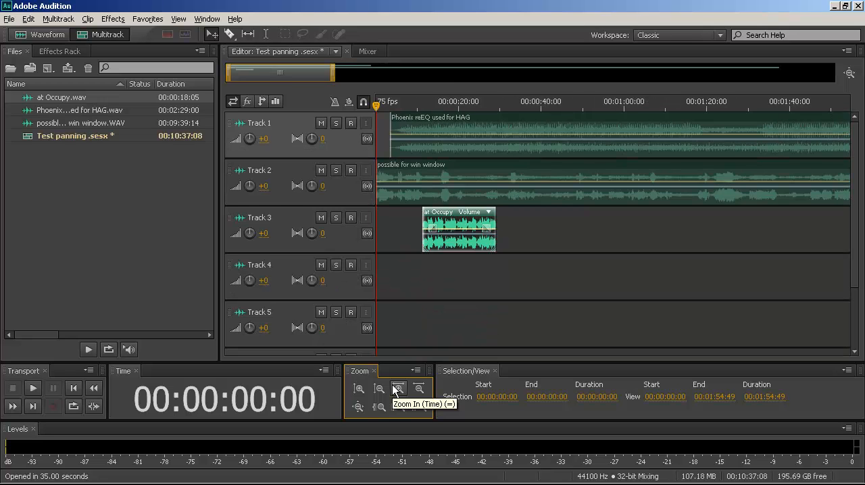
key("alt+equal")
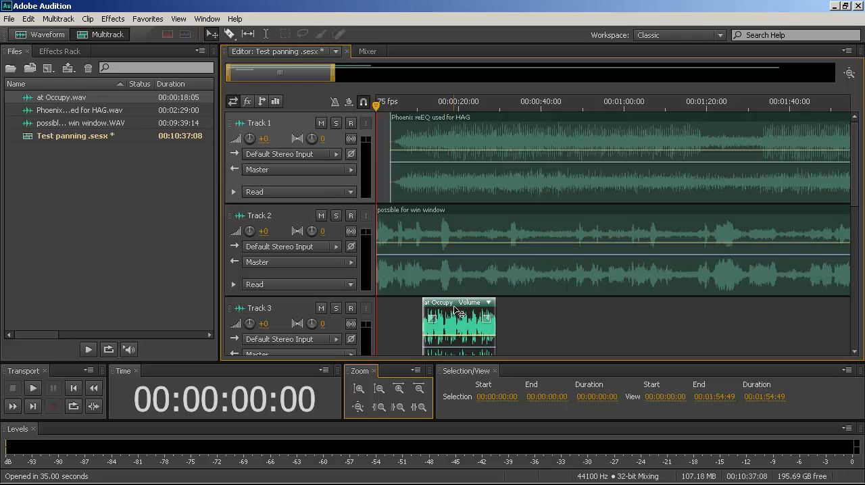
left_click_drag(451, 311, 383, 310)
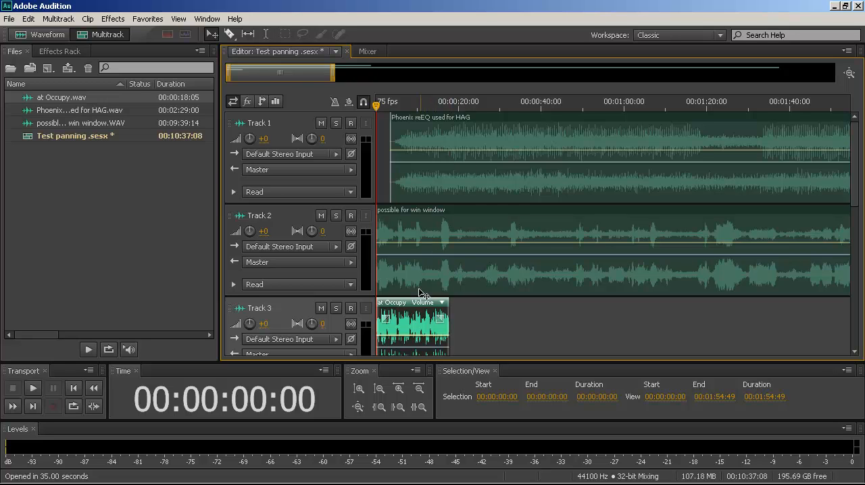
Split the Track 2 clip at 00:00:18:05, where the Track 3 clip ends, and delete the part after the cut.
left_click(459, 231)
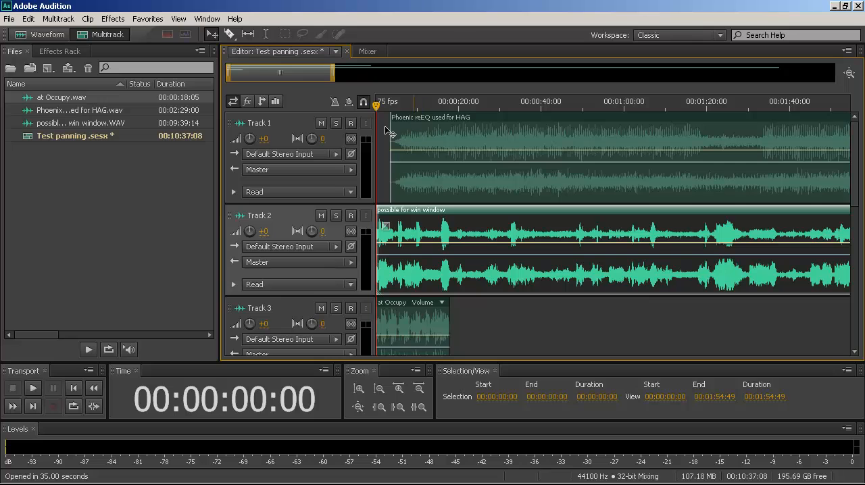
left_click_drag(378, 109, 470, 211)
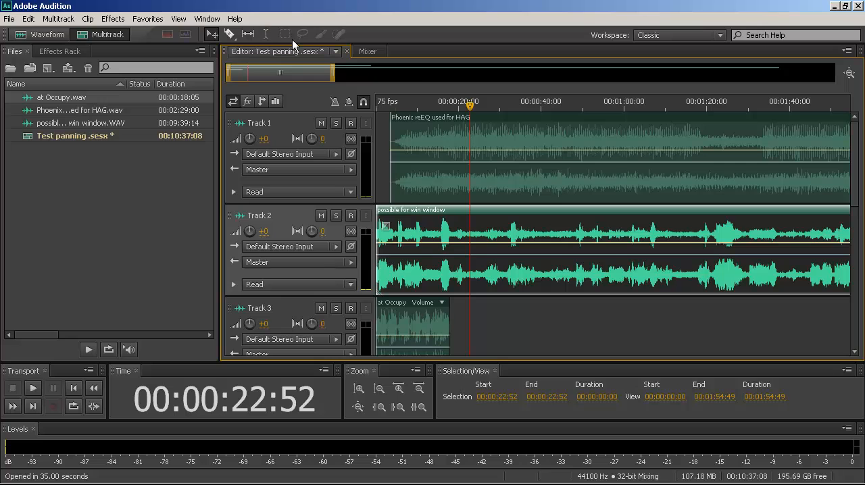
mouse_move(470, 104)
left_mouse_down()
mouse_move(454, 103)
mouse_move(482, 106)
mouse_move(457, 103)
left_mouse_up()
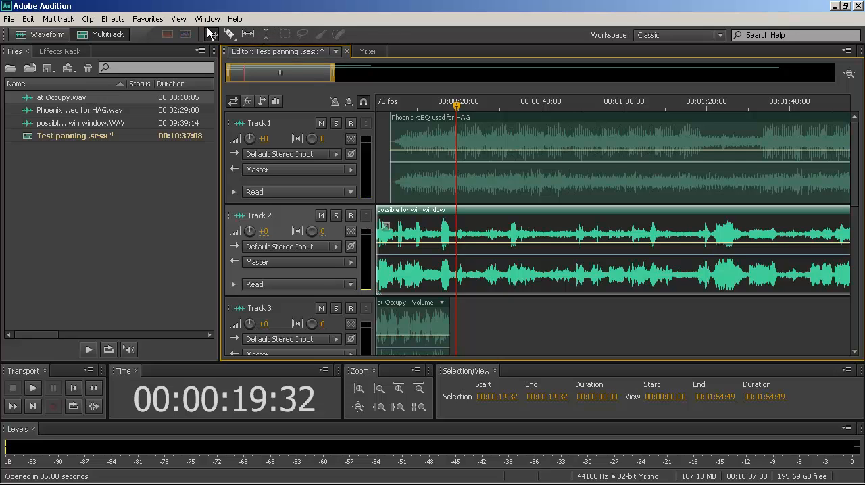
left_click(267, 34)
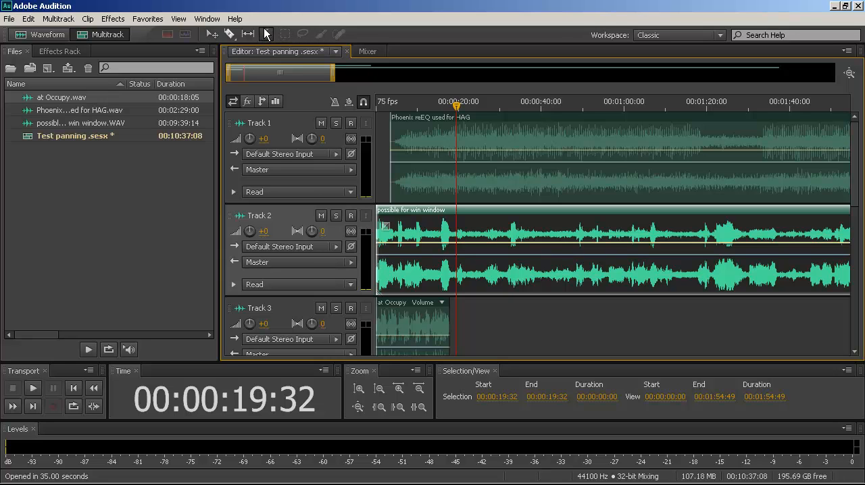
left_click(451, 229)
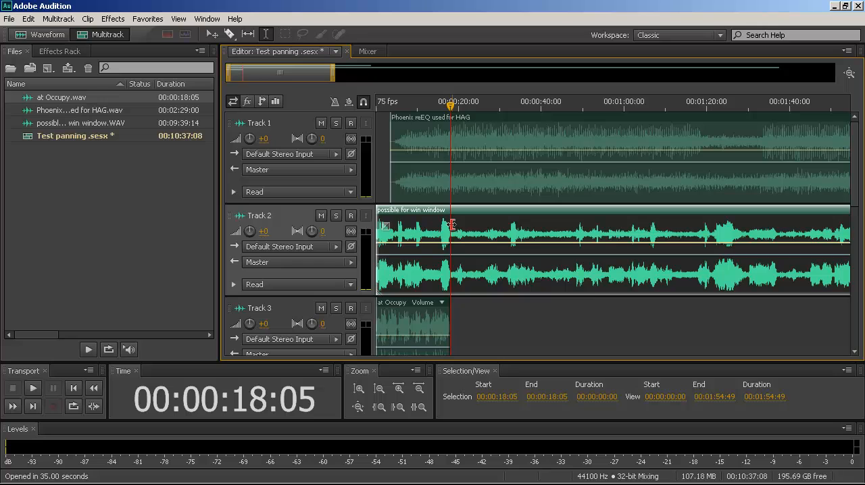
left_click(451, 224)
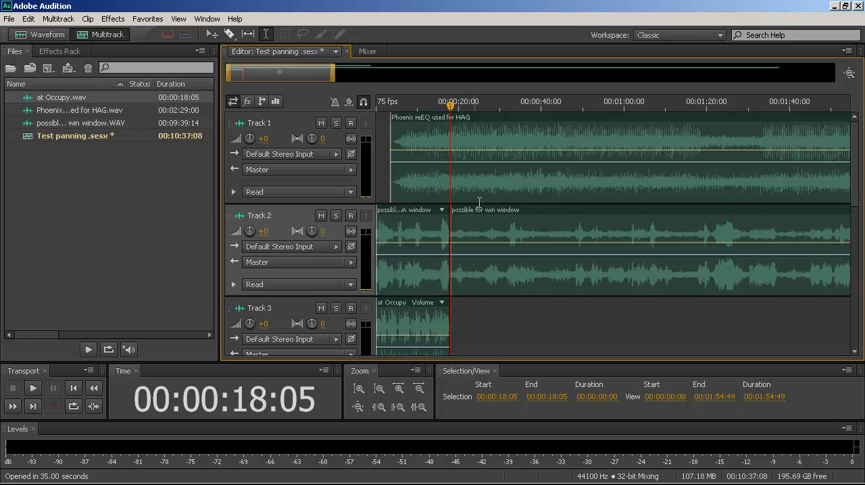
left_click_drag(479, 212, 519, 212)
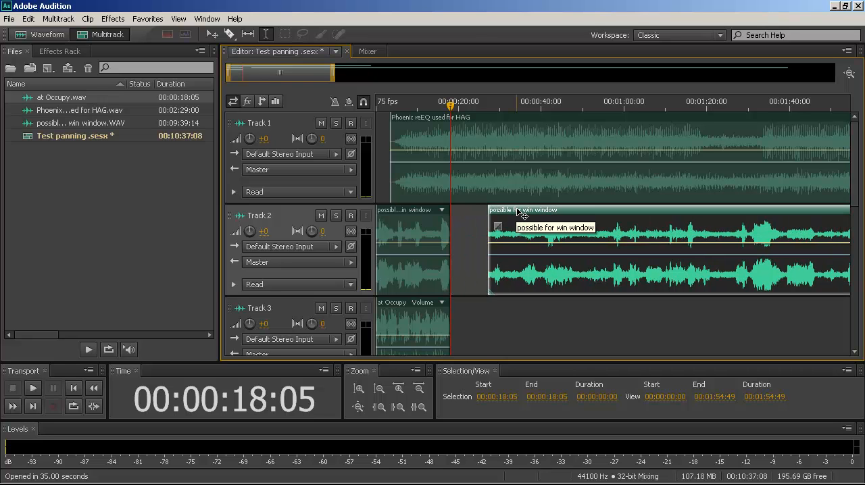
key("Delete")
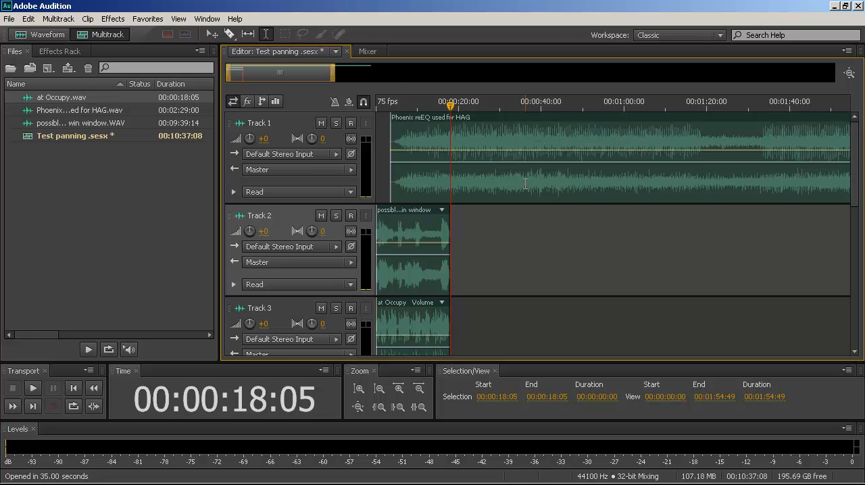
Move the Phoenix reEQ used for HAG clip on Track 1 to the very start of the session.
left_click(504, 117)
left_click_drag(497, 121, 490, 121)
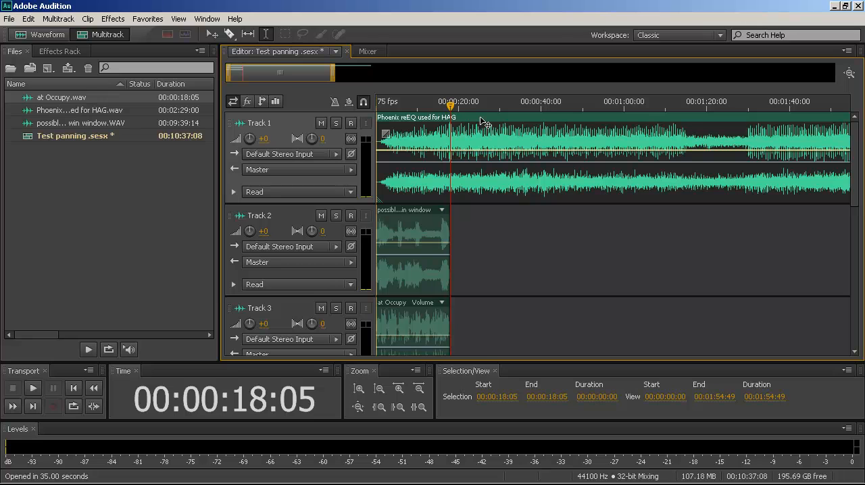
Split the Phoenix reEQ used for HAG clip on Track 1 at 00:00:18:05 and delete the part after the cut.
left_click_drag(481, 118, 480, 118)
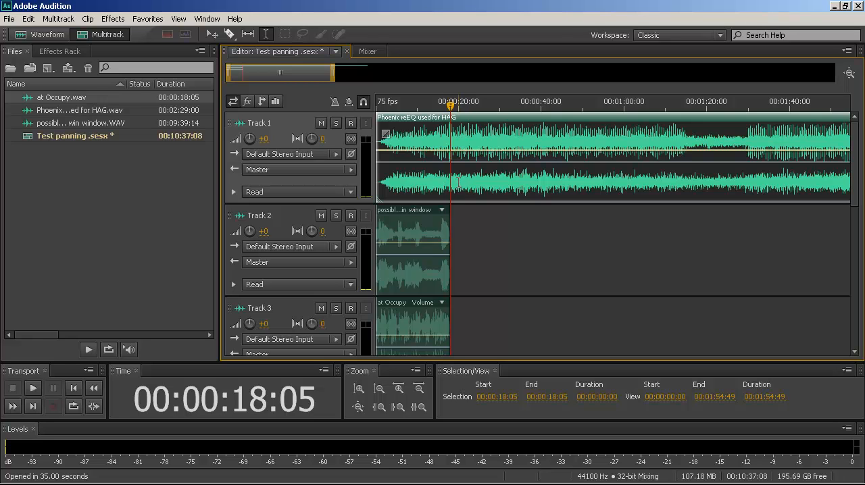
key("ctrl+k")
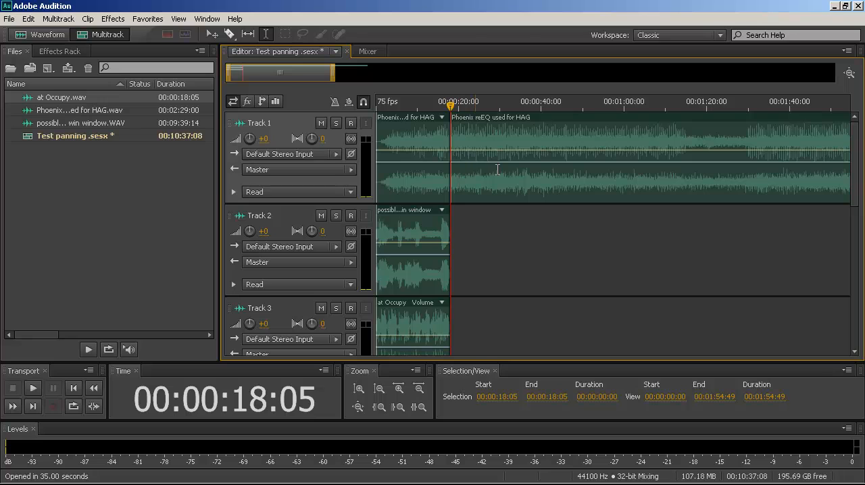
left_click(498, 184)
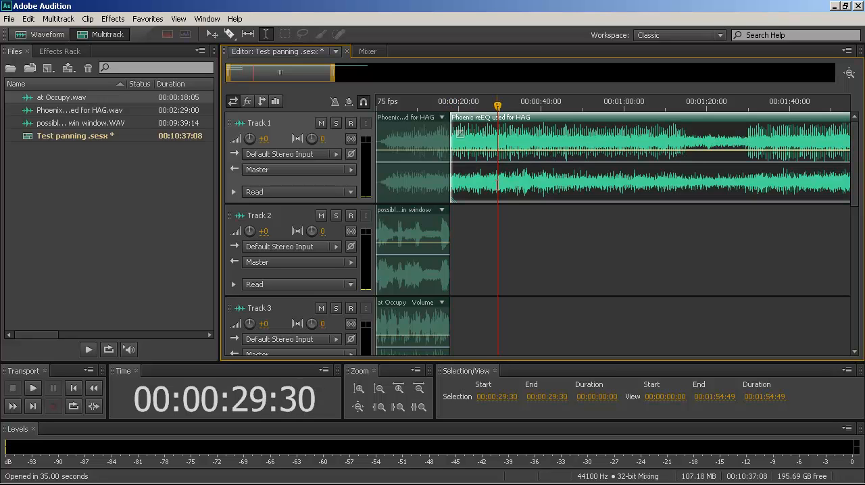
key("Delete")
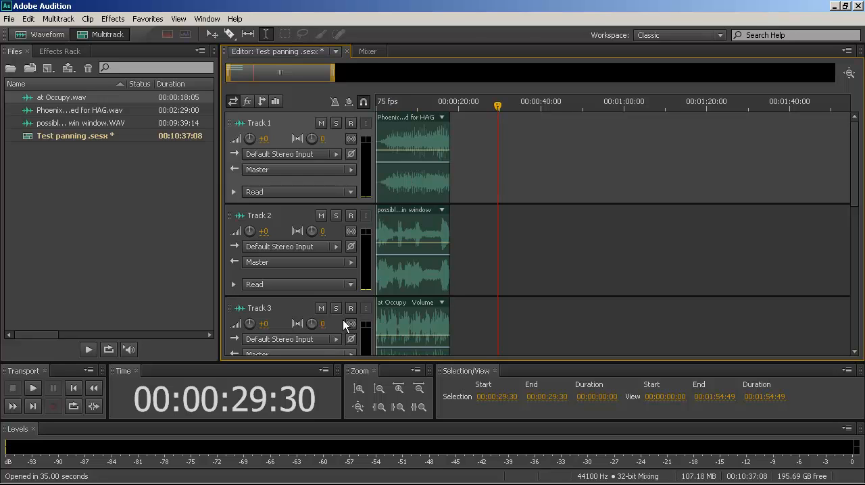
Add three volume keyframes to the Track 1 clip at about 11, 11.5 and 14.5 seconds, all lowered, with the first at the minimum.
left_click(399, 391)
left_click(399, 391)
left_click(400, 391)
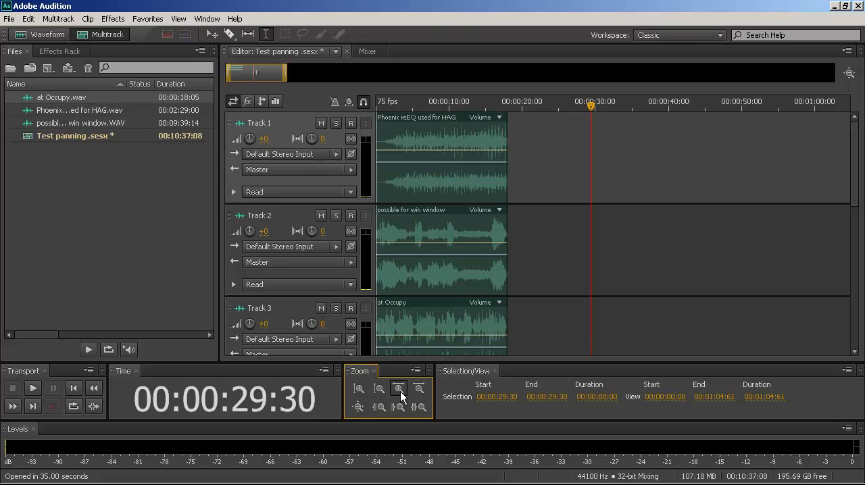
left_click(400, 392)
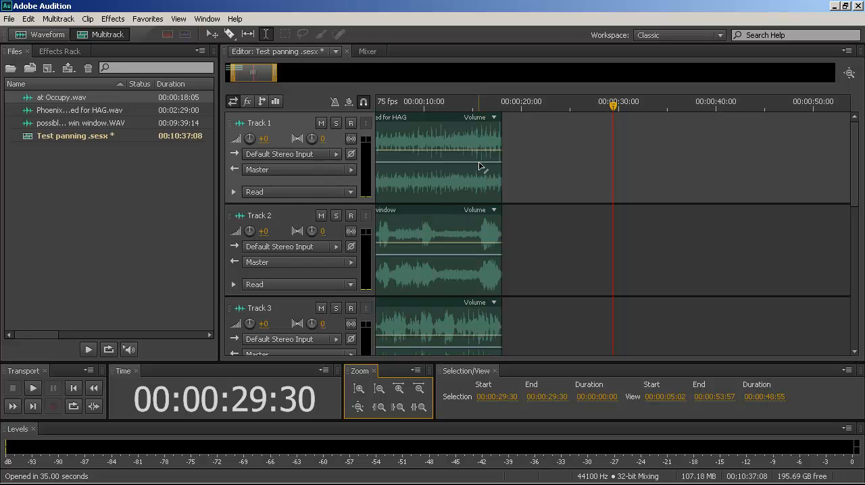
left_click(359, 388)
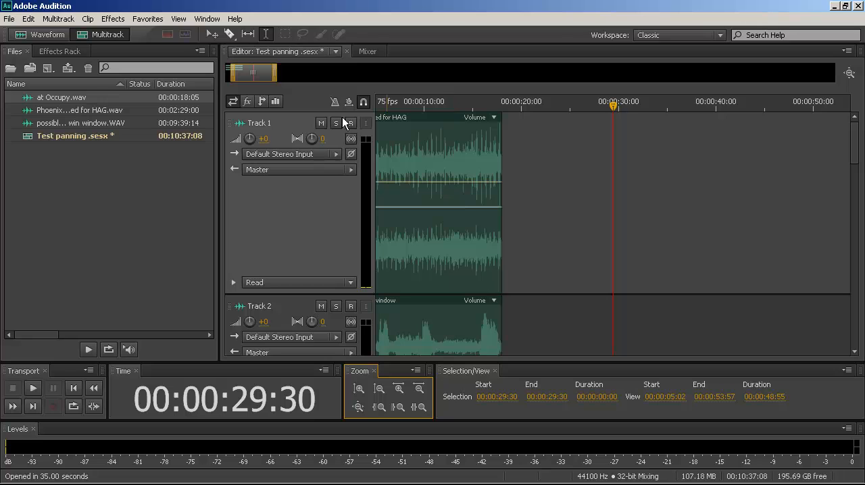
left_click(209, 31)
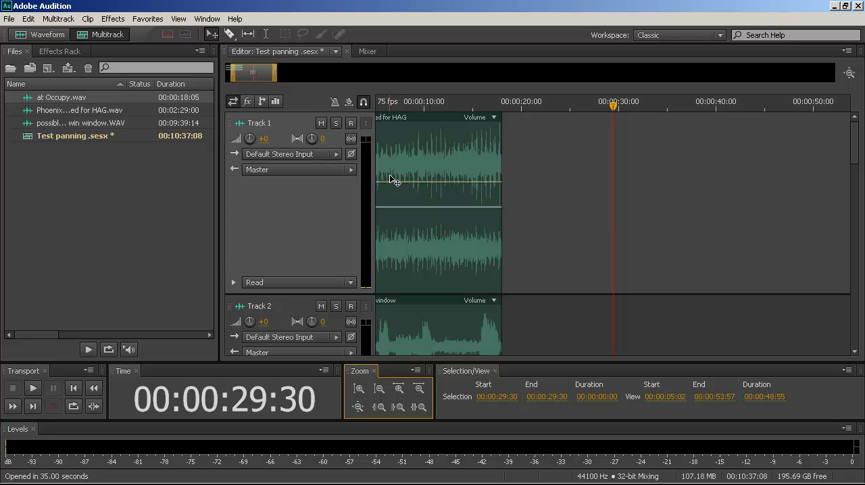
left_click(426, 181)
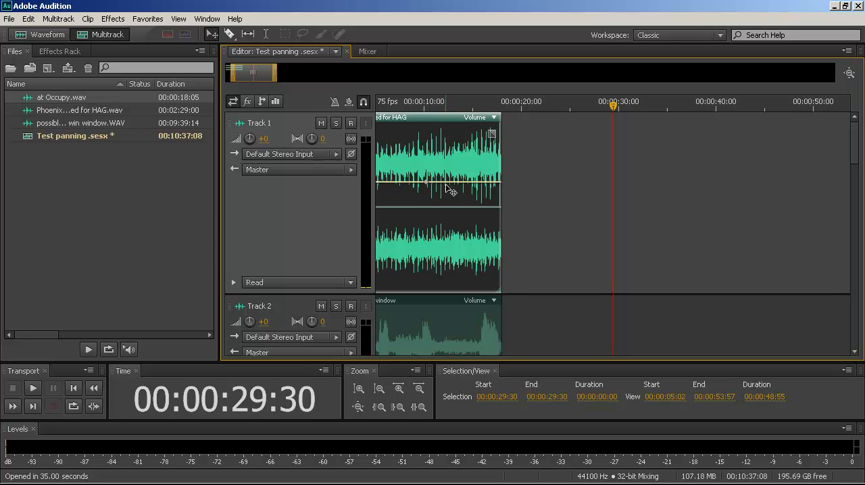
mouse_move(445, 186)
left_click_drag(467, 184, 466, 234)
mouse_move(465, 244)
left_mouse_down()
mouse_move(459, 152)
mouse_move(470, 237)
left_mouse_up()
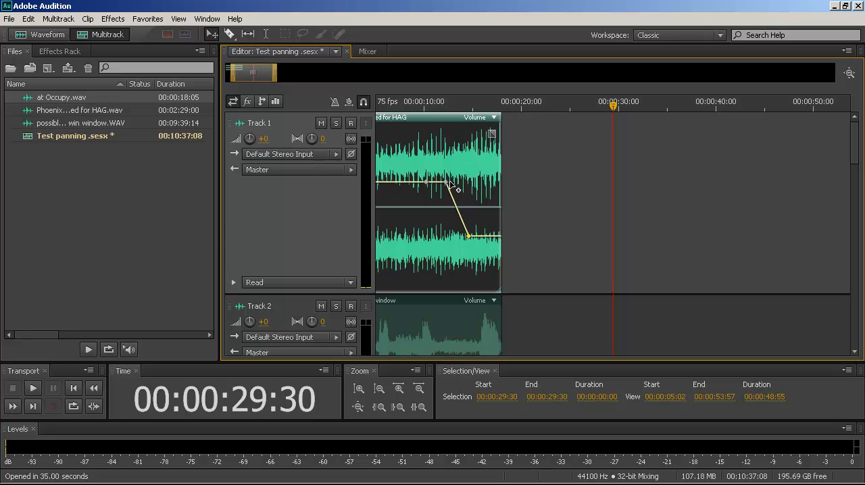
left_click_drag(442, 182, 430, 209)
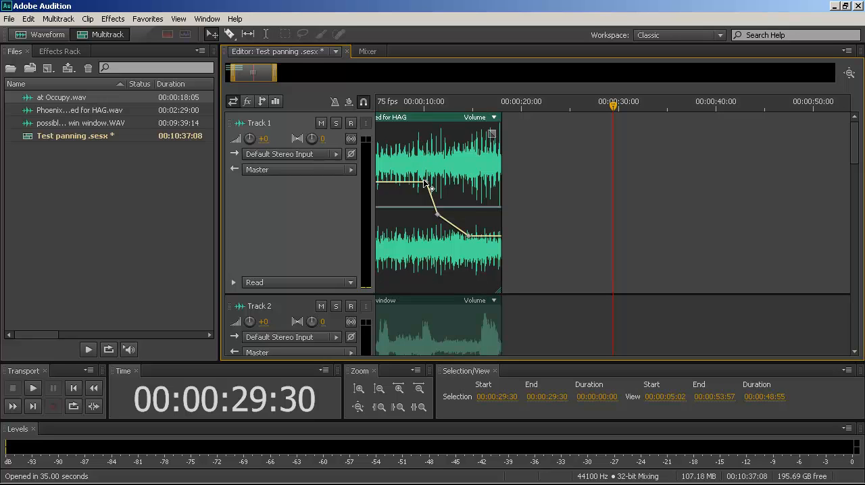
left_click_drag(430, 182, 435, 301)
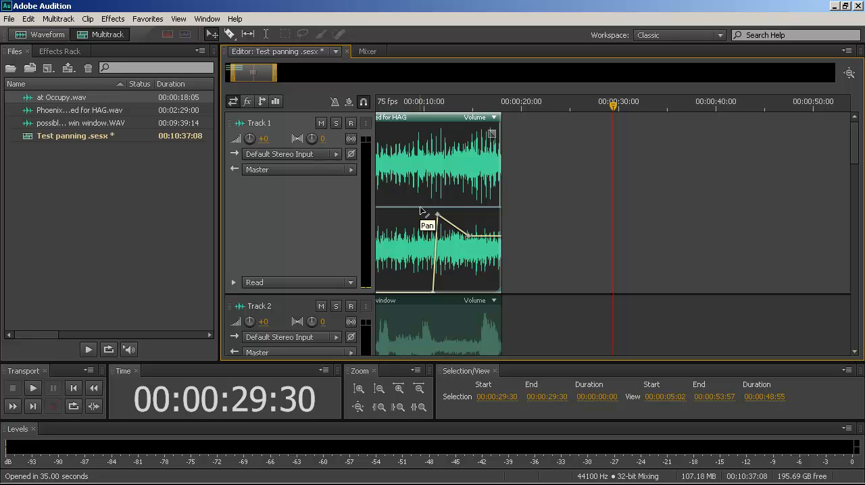
Add three pan keyframes to the Track 1 clip between about 9.5 and 11.5 seconds, moving the last one partway towards the left channel.
left_click(420, 208)
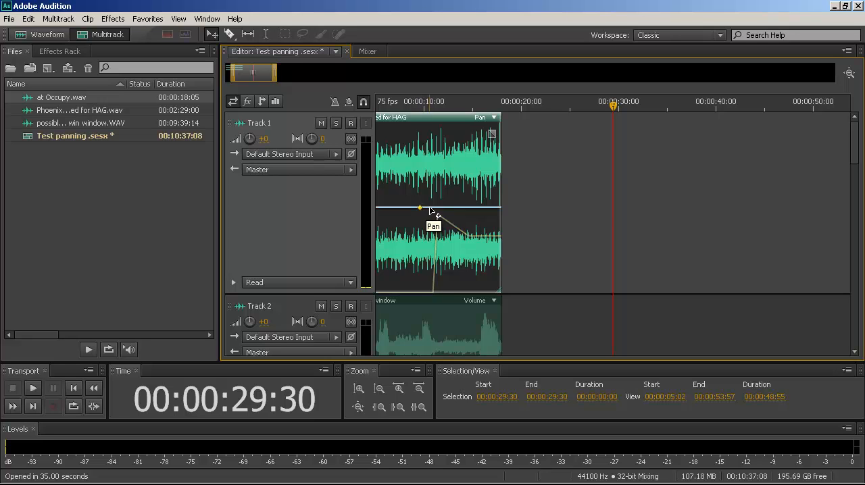
left_click(432, 208)
left_click(459, 206)
left_click_drag(445, 177, 438, 166)
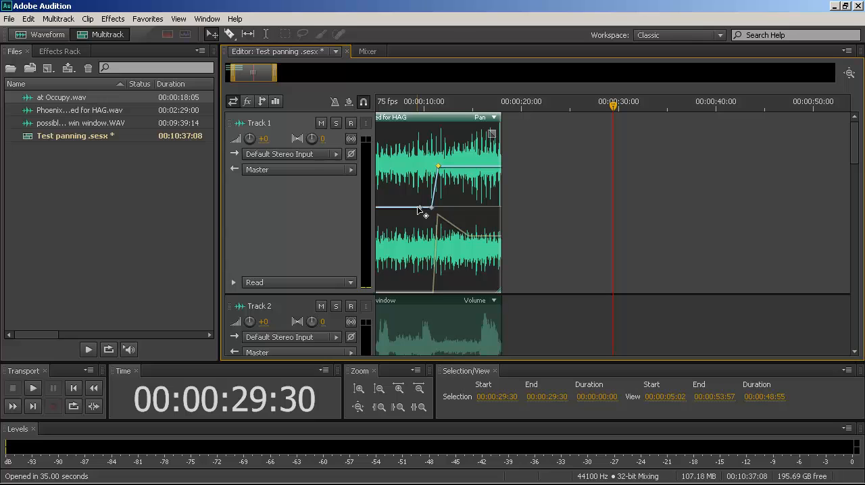
Move the first pan keyframe to about 7 seconds, partway towards the right channel, and shift the Track 1 clip about one second later.
left_click(419, 207)
left_click_drag(422, 217, 396, 140)
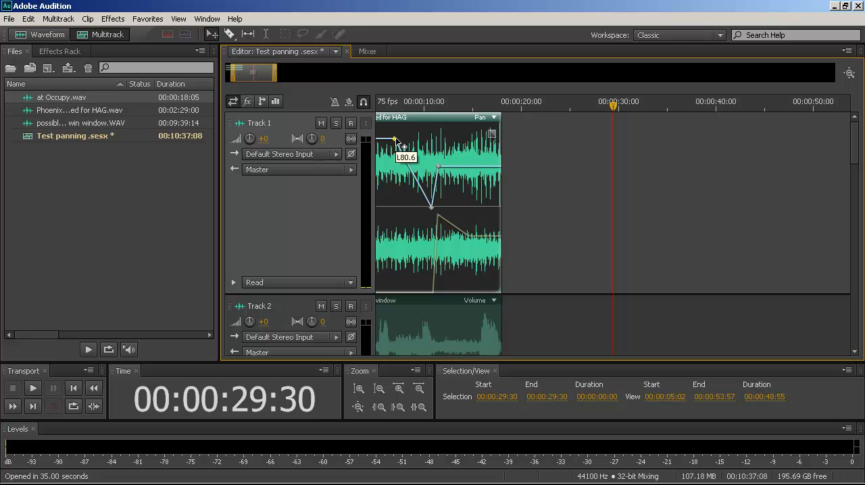
left_click_drag(396, 140, 396, 249)
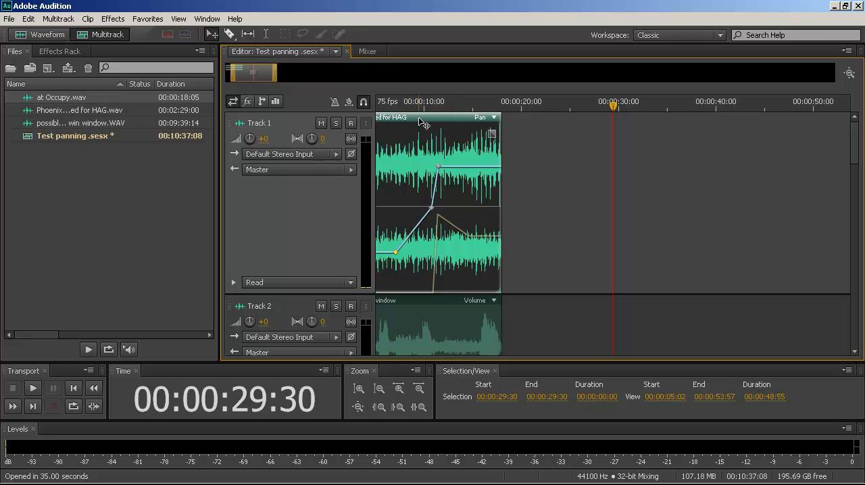
mouse_move(418, 116)
left_mouse_down()
mouse_move(443, 126)
mouse_move(428, 125)
left_mouse_up()
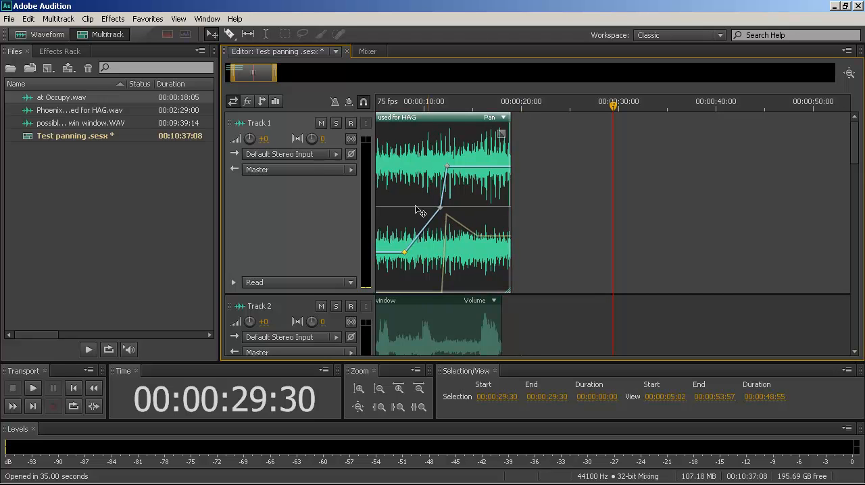